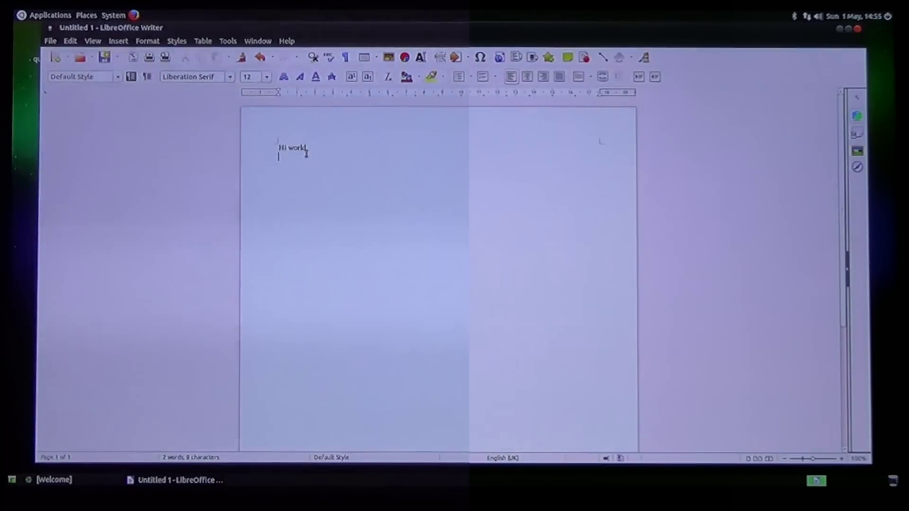
# - Add the line 'How are you today?' under Hi world and bring up Save As
pyautogui.write('How are yo')
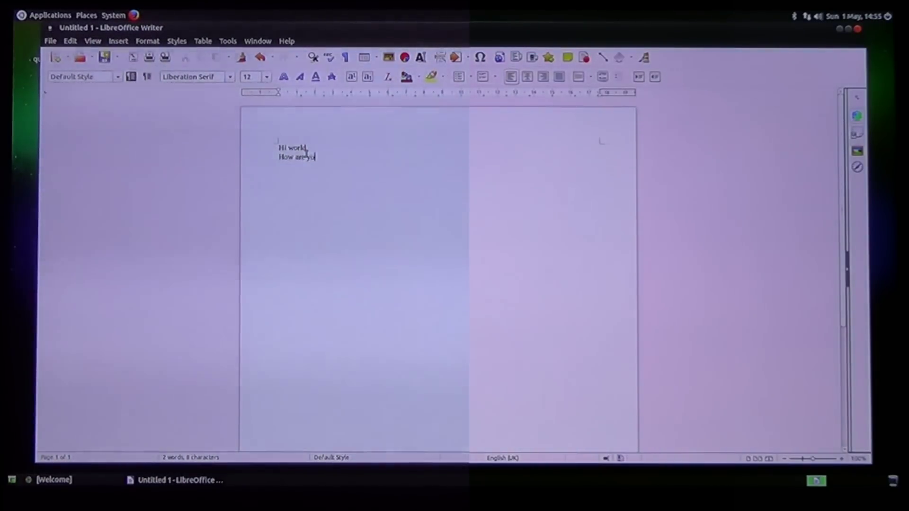
pyautogui.write('u today?')
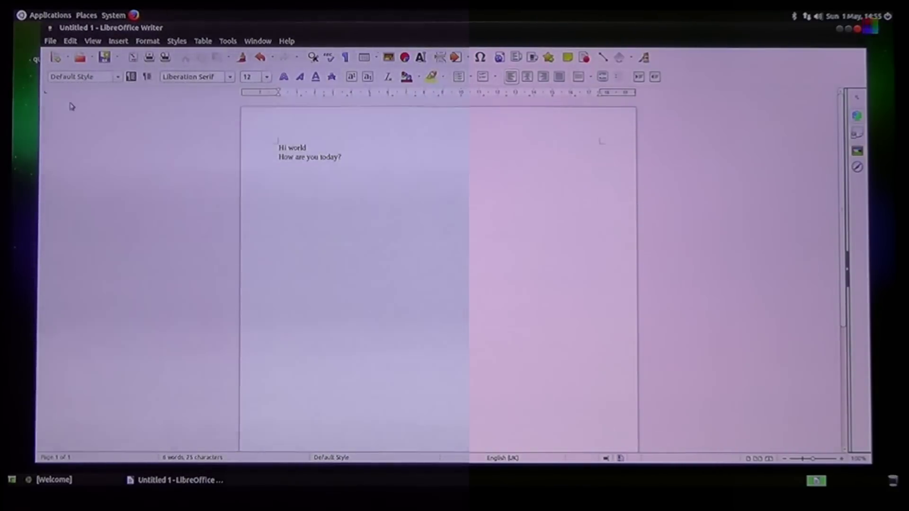
pyautogui.hotkey('alt', 'f')
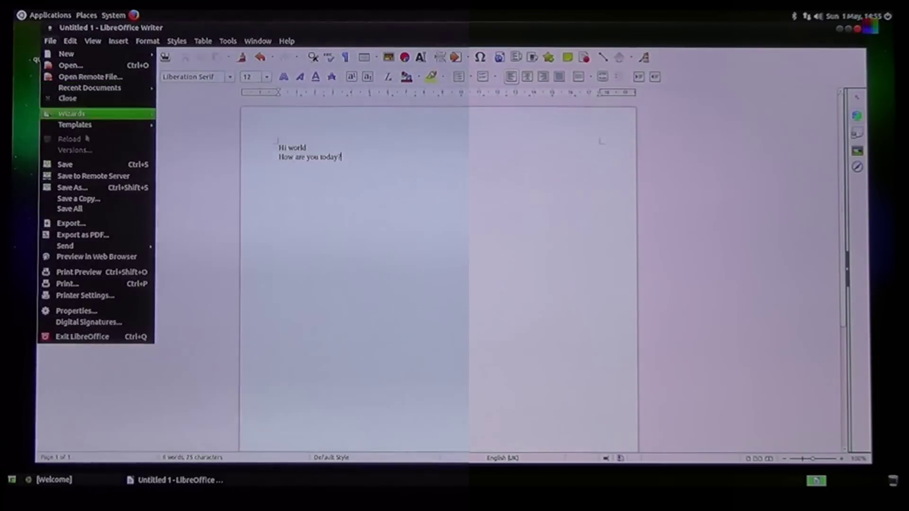
pyautogui.click(115, 188)
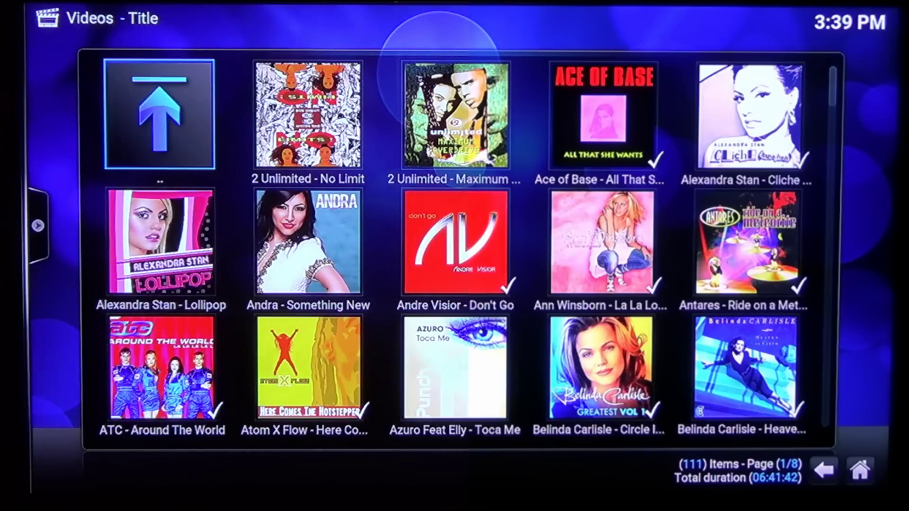
# - Page through the Kodi video titles to the last page, then go back to the home menu
pyautogui.press('pagedown')
pyautogui.press('pagedown')
pyautogui.press('pagedown')
pyautogui.press('pagedown')
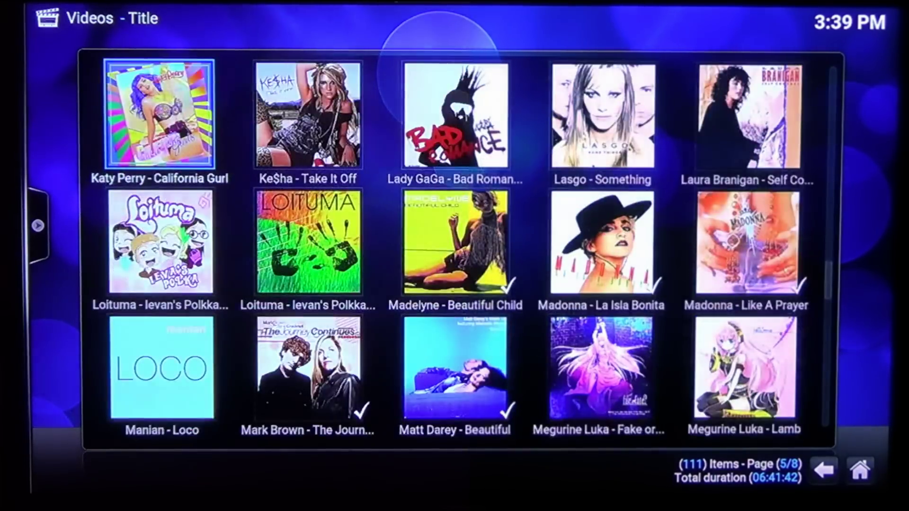
pyautogui.press('pagedown')
pyautogui.press('pagedown')
pyautogui.press('pagedown')
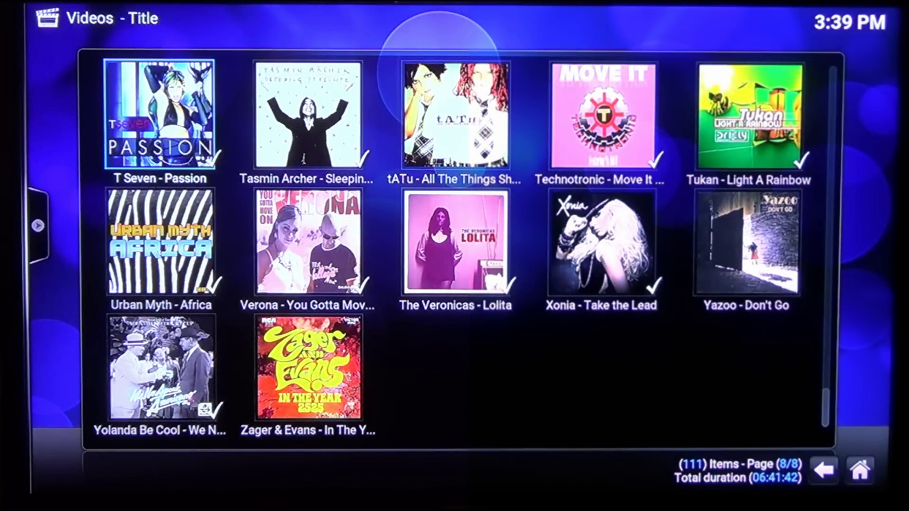
pyautogui.press('Escape')
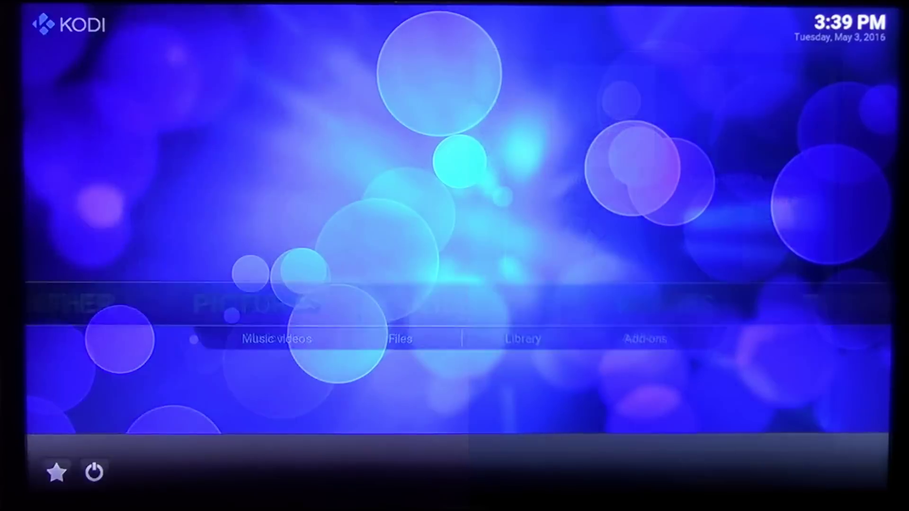
pyautogui.press('Right')
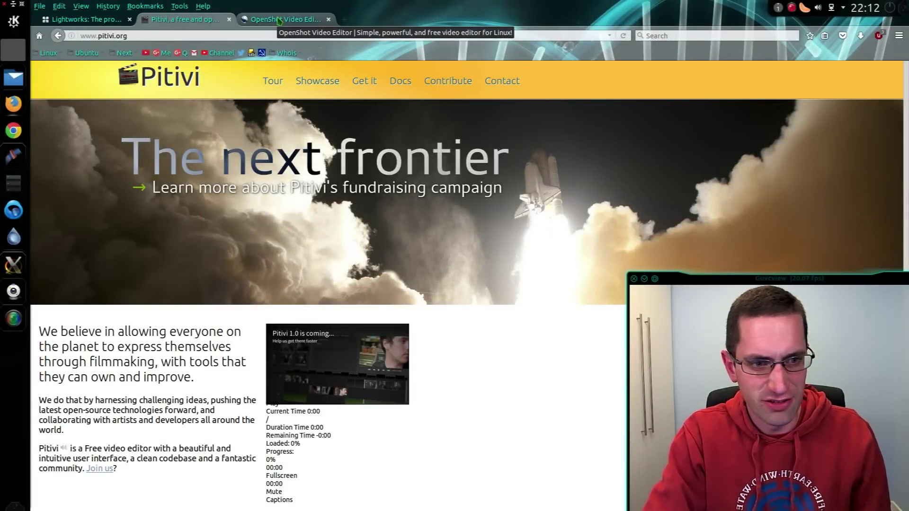
# - Go from the OpenShot site to the Lightworks site and scroll to its feature diagram
pyautogui.click(279, 20)
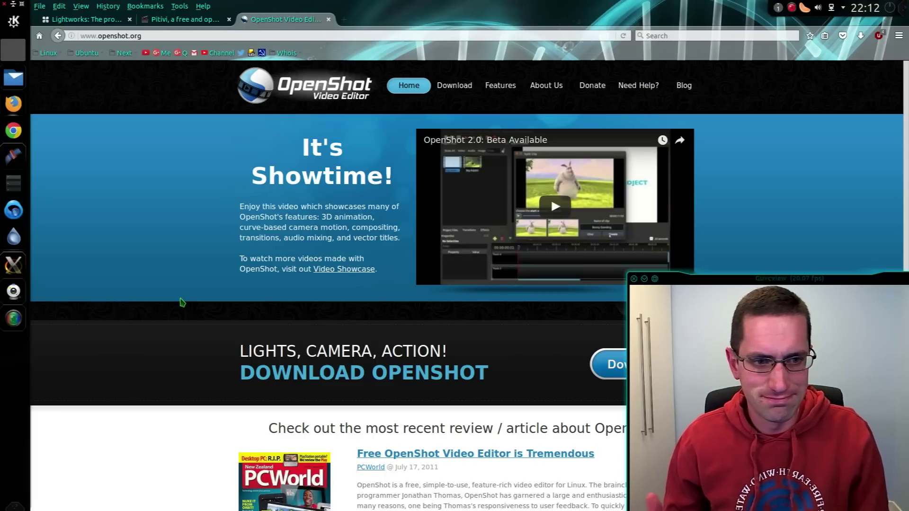
pyautogui.click(90, 21)
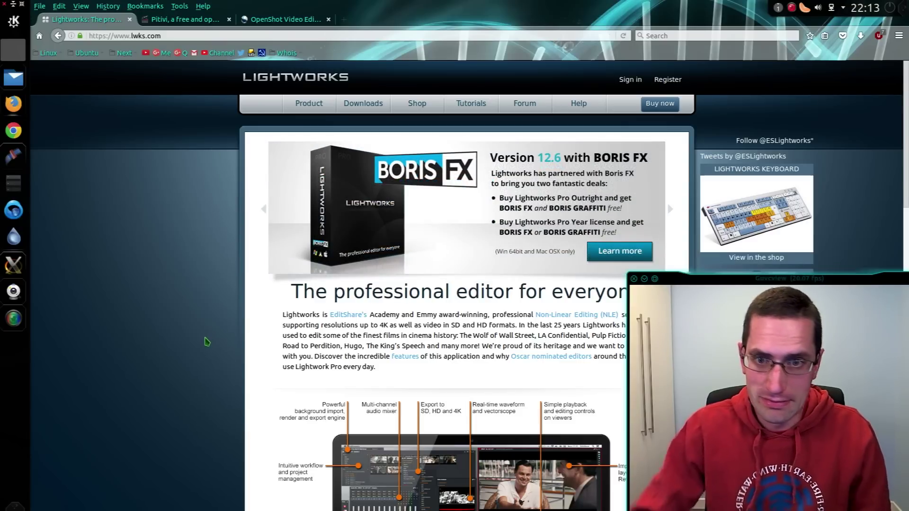
pyautogui.scroll(-5, 203, 340)
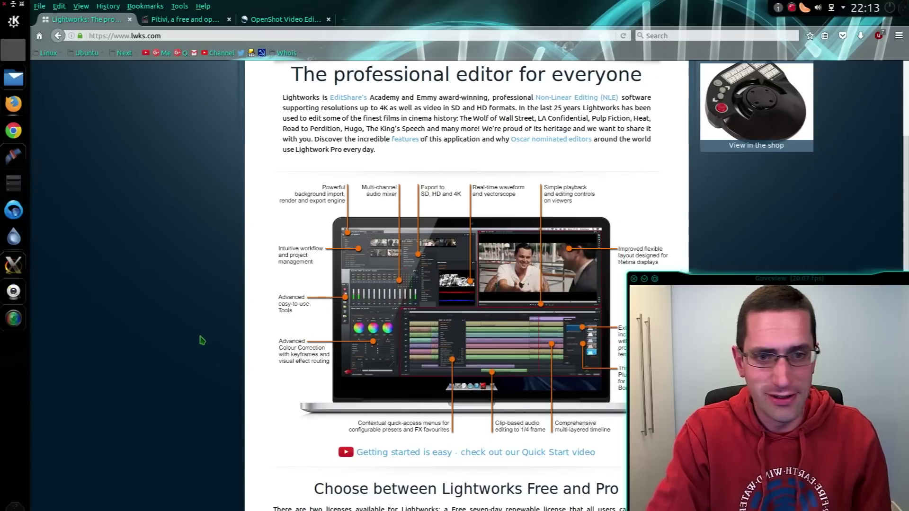
pyautogui.scroll(-3, 229, 339)
pyautogui.scroll(1, 229, 339)
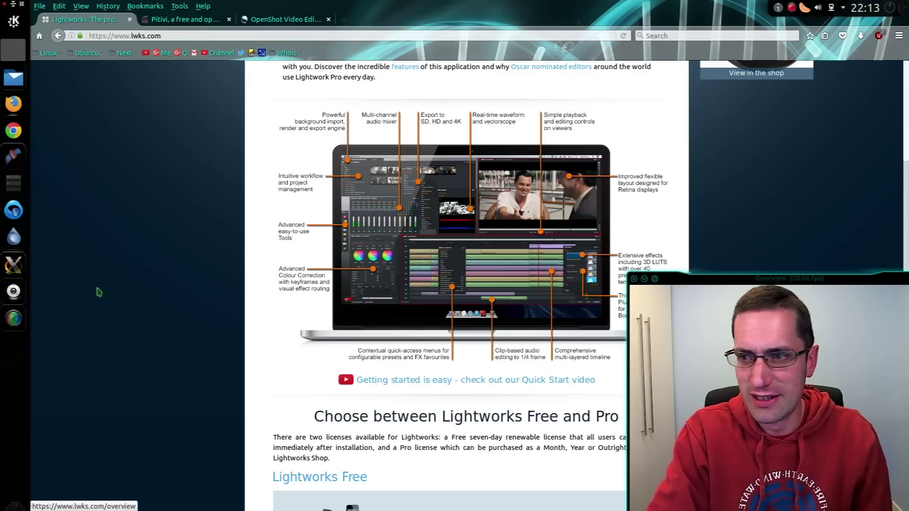
# - Bring up Kdenlive, glance at View and render settings, then select 00001.MTS on Video 3
pyautogui.click(14, 155)
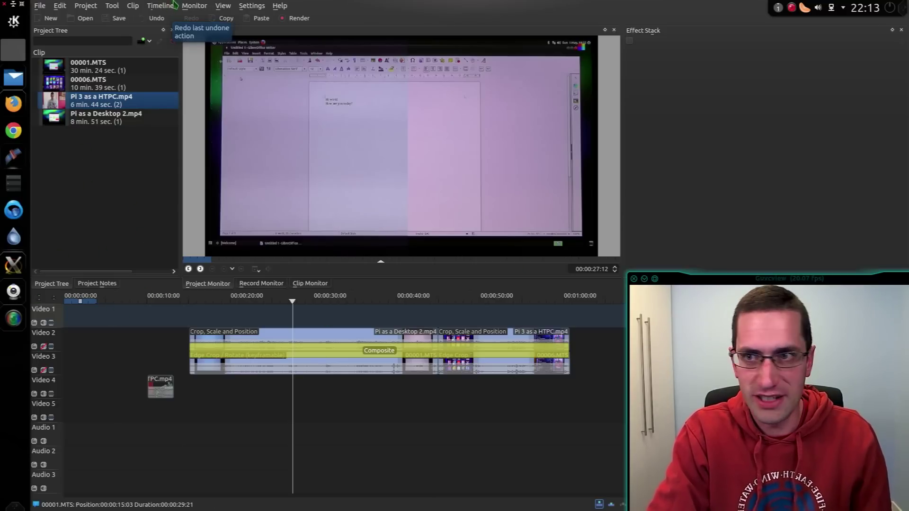
pyautogui.click(221, 6)
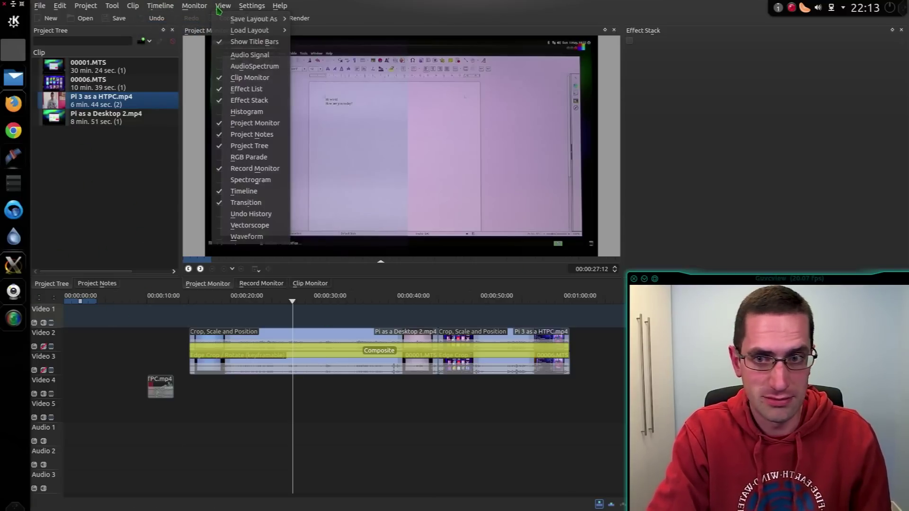
pyautogui.click(143, 189)
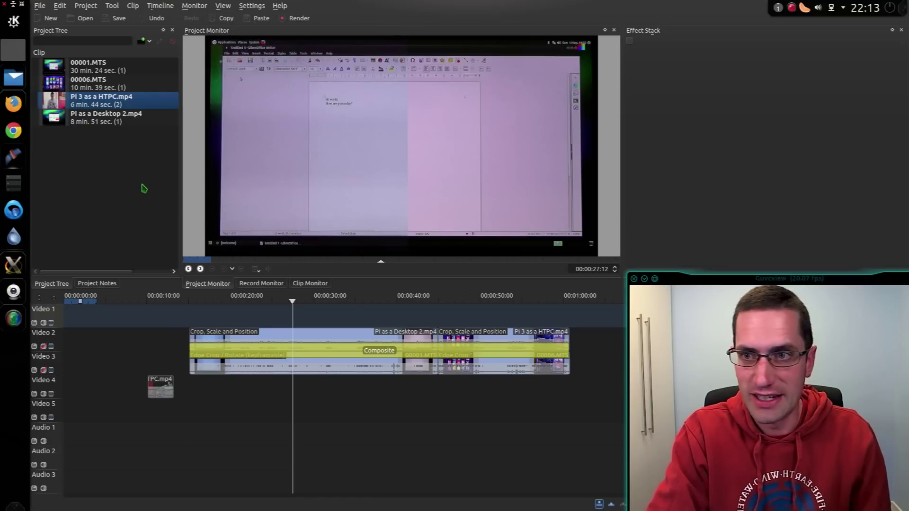
pyautogui.hotkey('ctrl', 'Return')
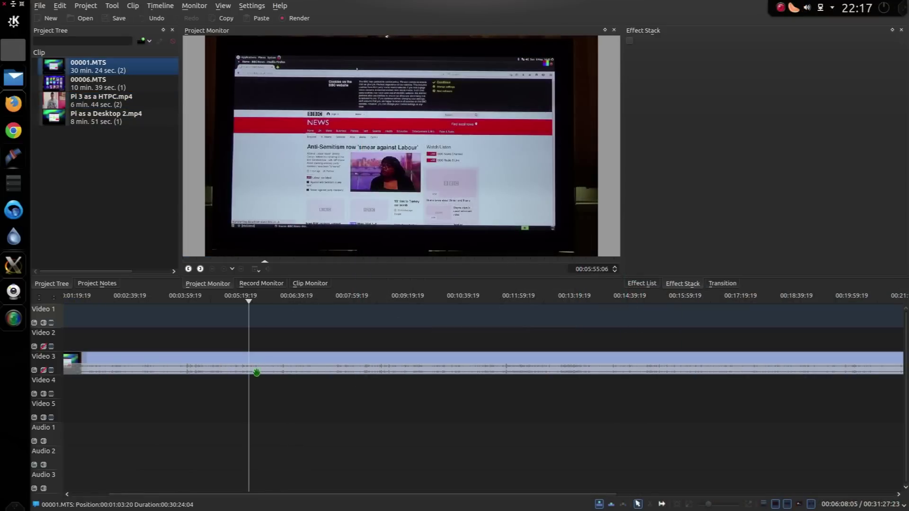
pyautogui.click(252, 369)
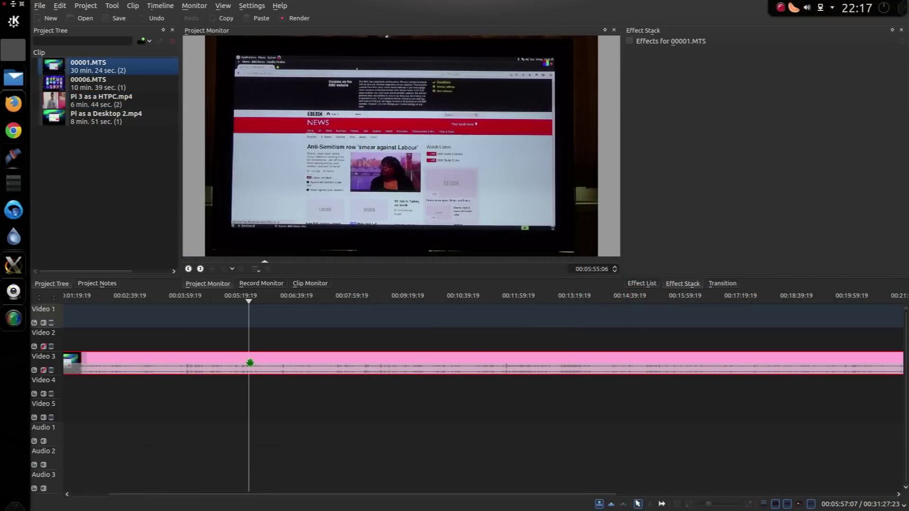
# - Apply Colour correction > 3 point balance to the 00001.MTS clip
pyautogui.rightClick(251, 364)
pyautogui.moveTo(279, 364)
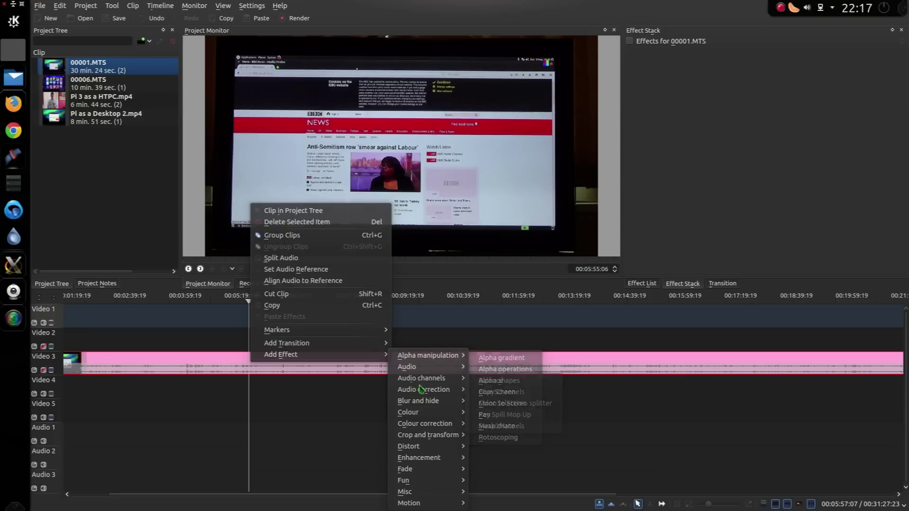
pyautogui.moveTo(443, 428)
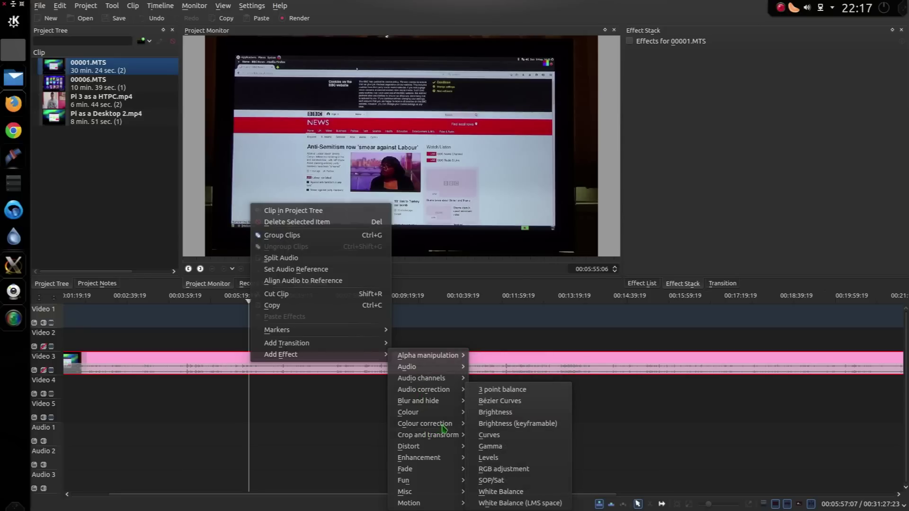
pyautogui.click(504, 390)
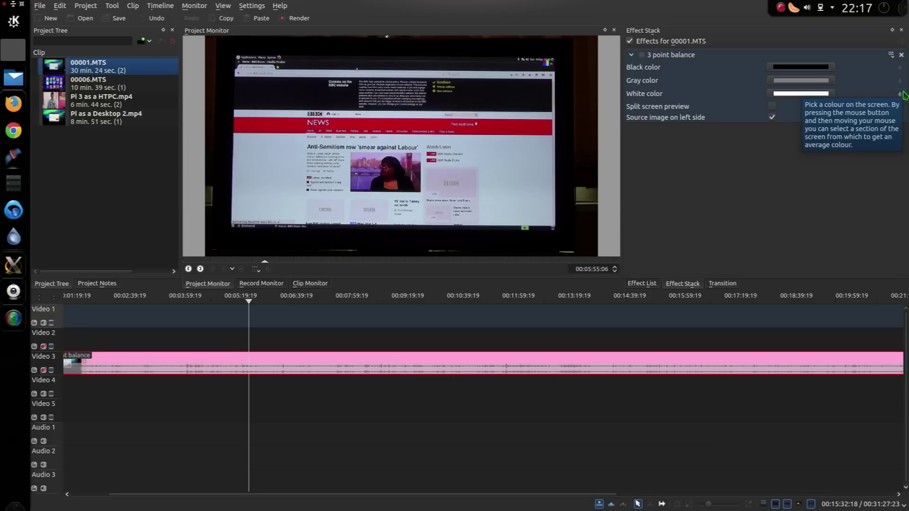
# - Sample white and black reference colours from the TV picture, then turn split-screen preview off
pyautogui.click(902, 94)
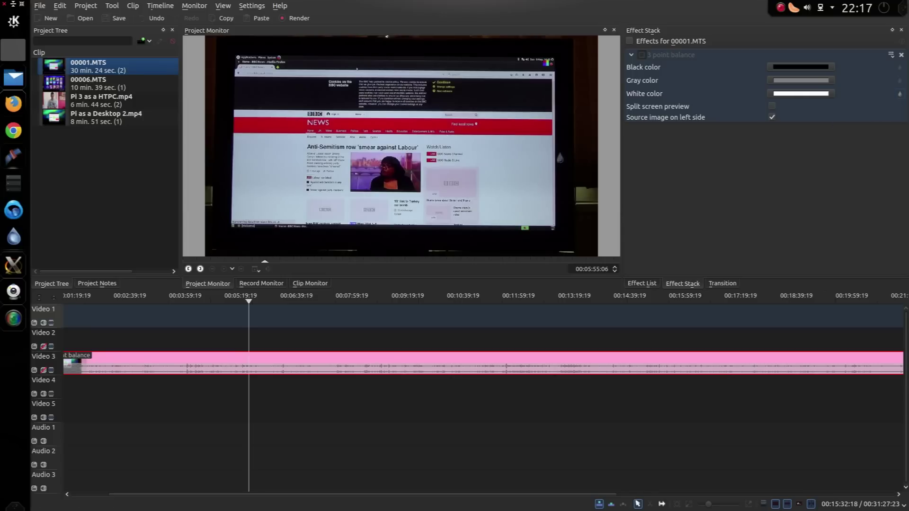
pyautogui.click(500, 179)
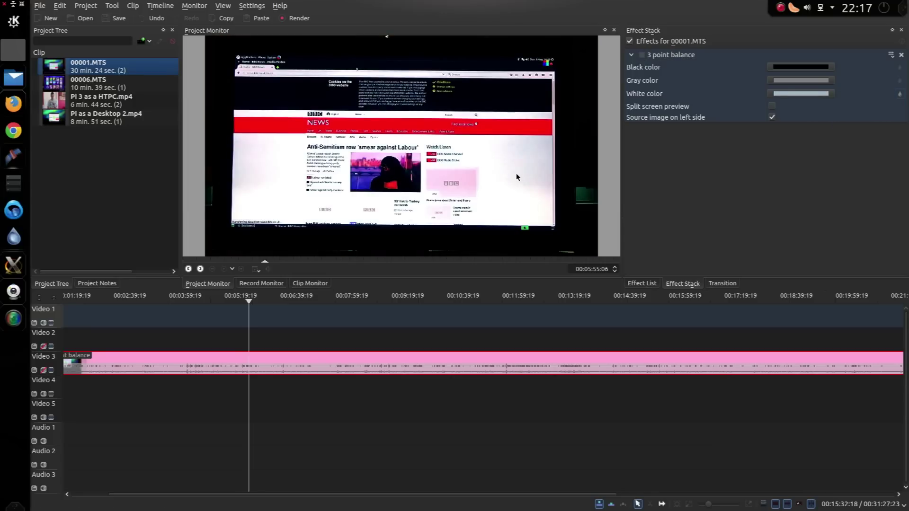
pyautogui.click(901, 94)
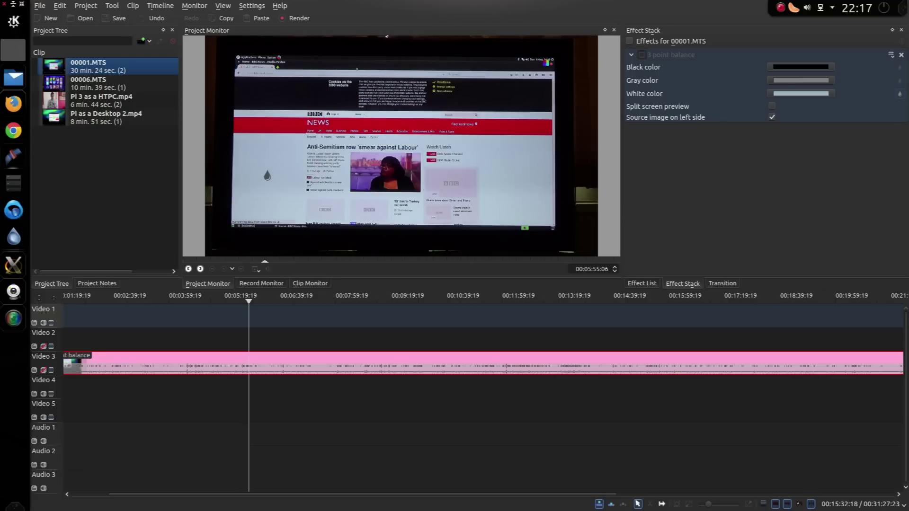
pyautogui.click(345, 208)
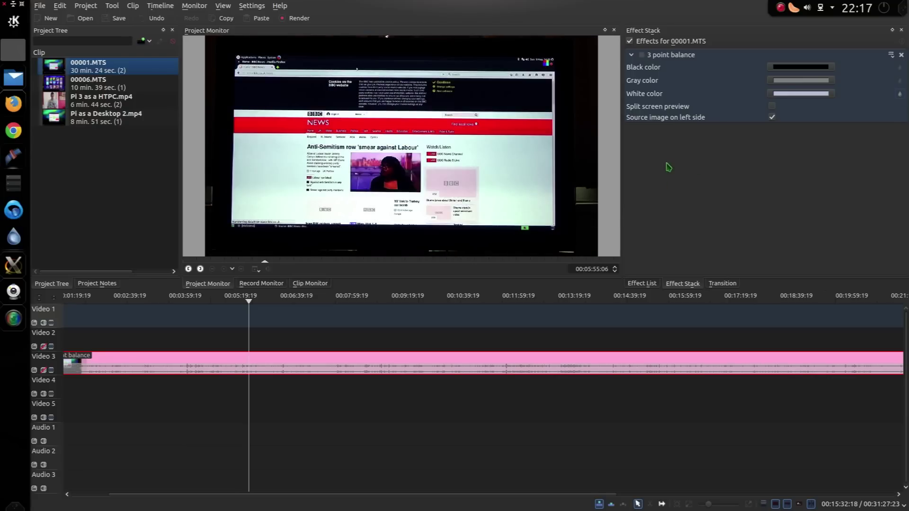
pyautogui.click(896, 71)
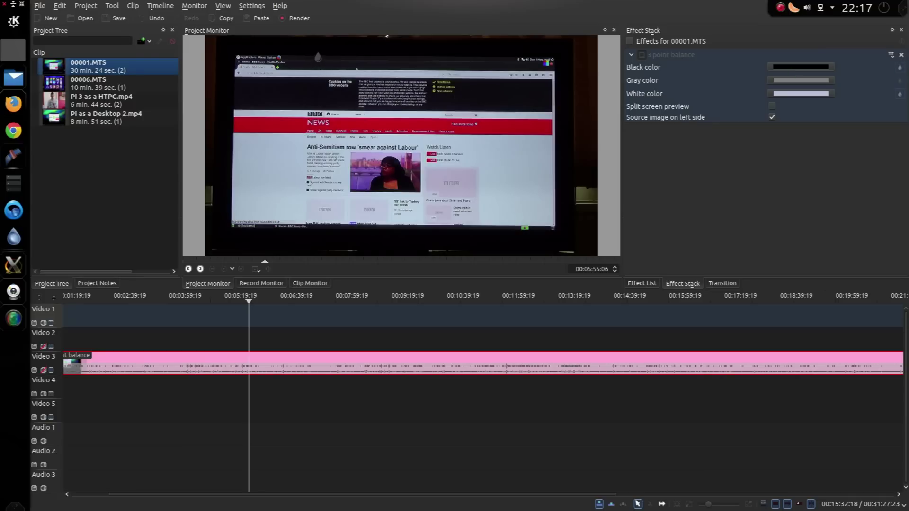
pyautogui.click(300, 105)
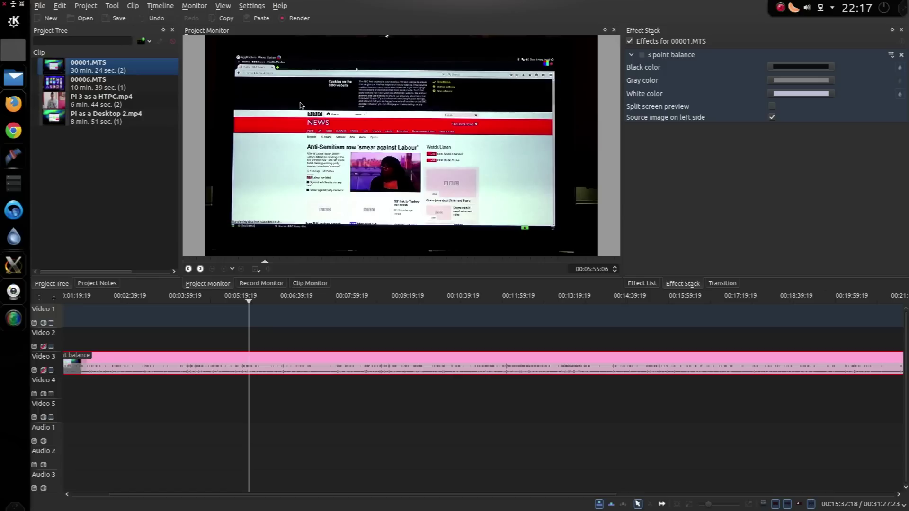
pyautogui.click(772, 106)
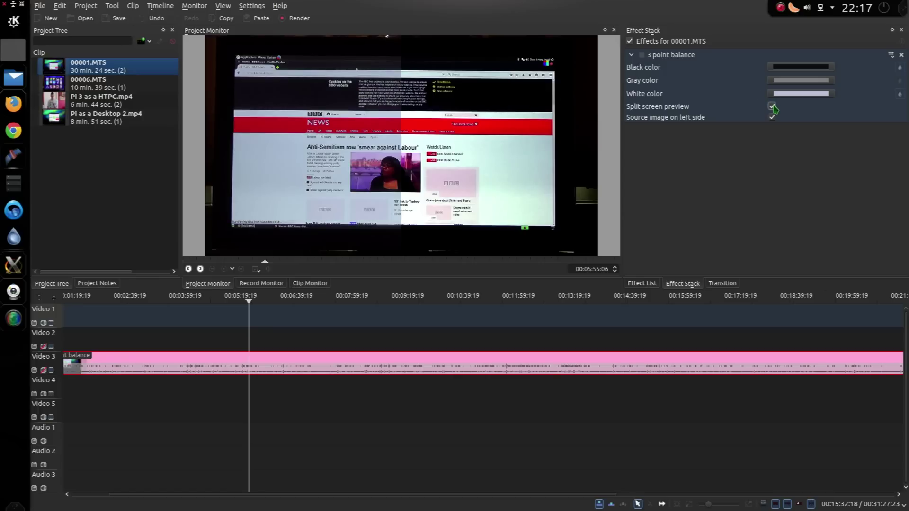
pyautogui.click(772, 106)
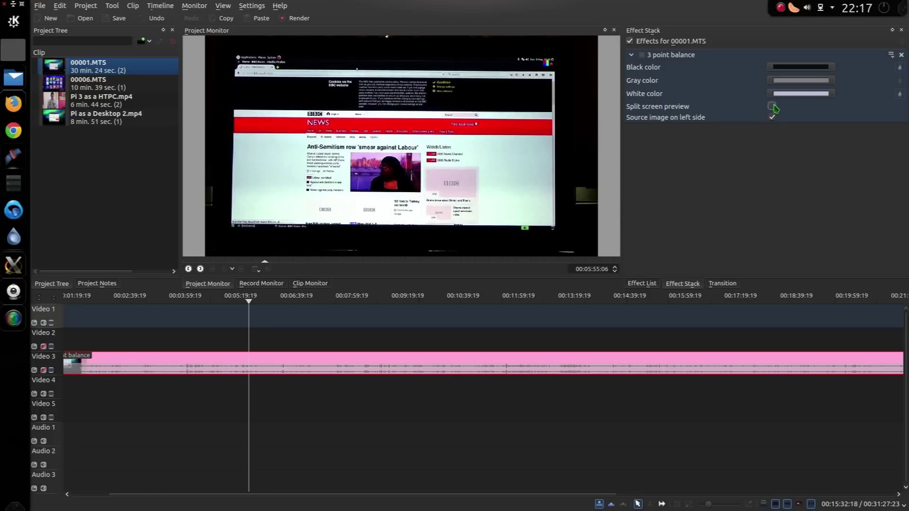
# - Add the Enhancement > Denoiser effect to the 00001.MTS clip
pyautogui.rightClick(257, 363)
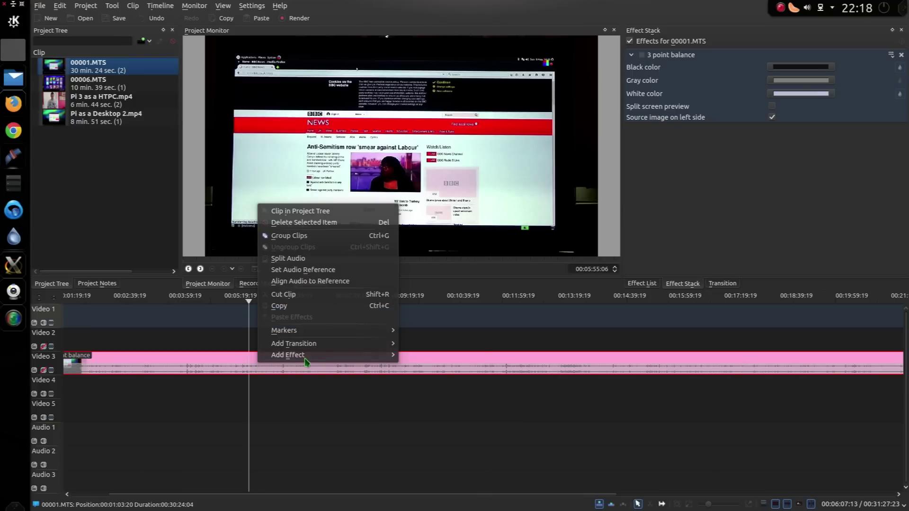
pyautogui.moveTo(308, 356)
pyautogui.moveTo(457, 458)
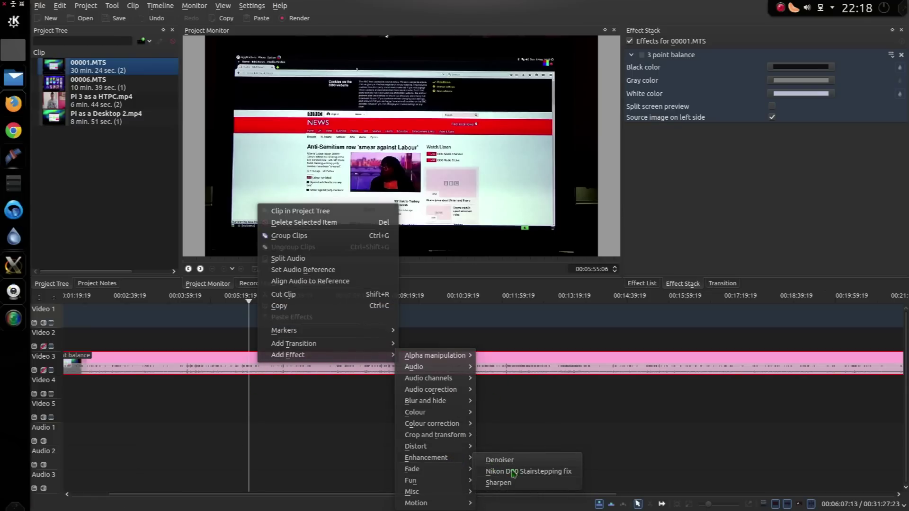
pyautogui.click(502, 461)
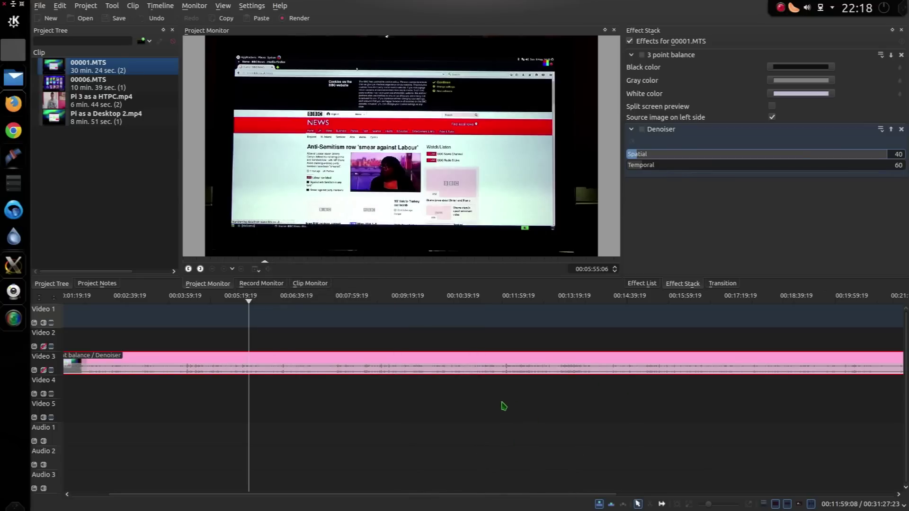
pyautogui.scroll(-6, 504, 406)
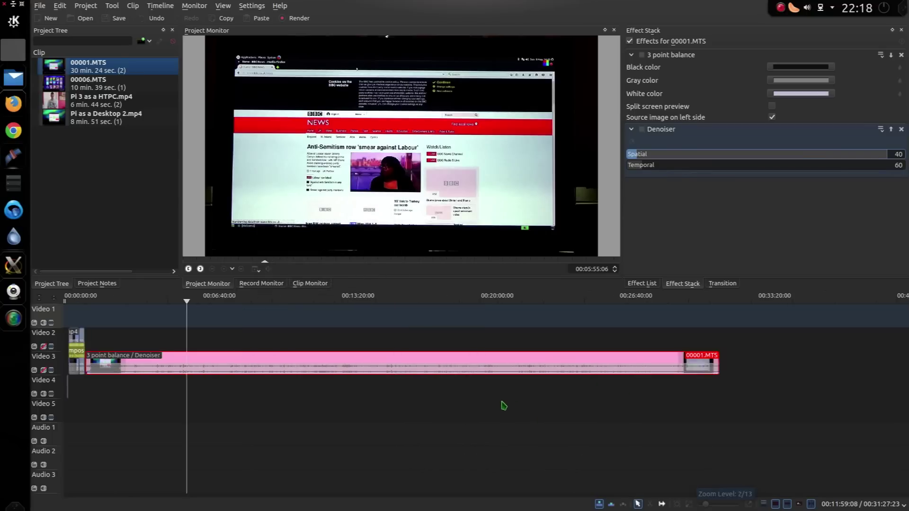
# - Scrub the footage to about 20:38 and play it back to check the result
pyautogui.click(150, 388)
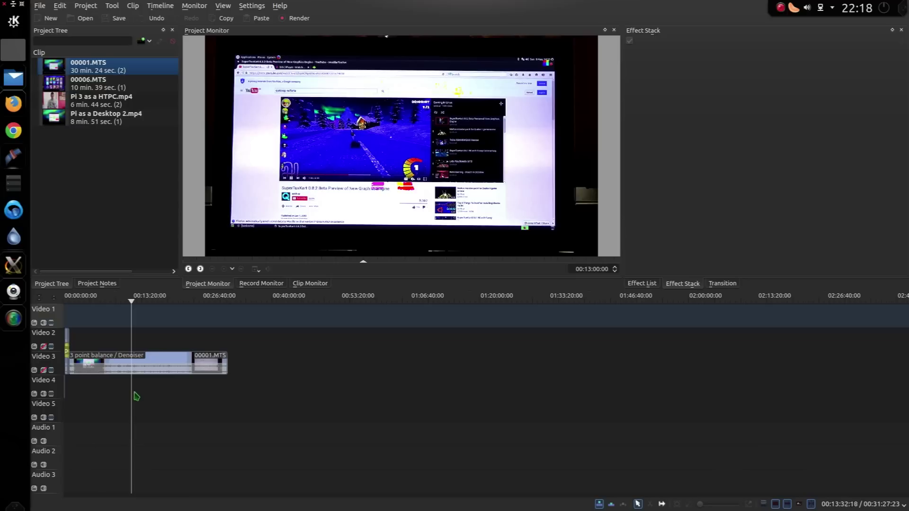
pyautogui.click(166, 388)
pyautogui.click(171, 386)
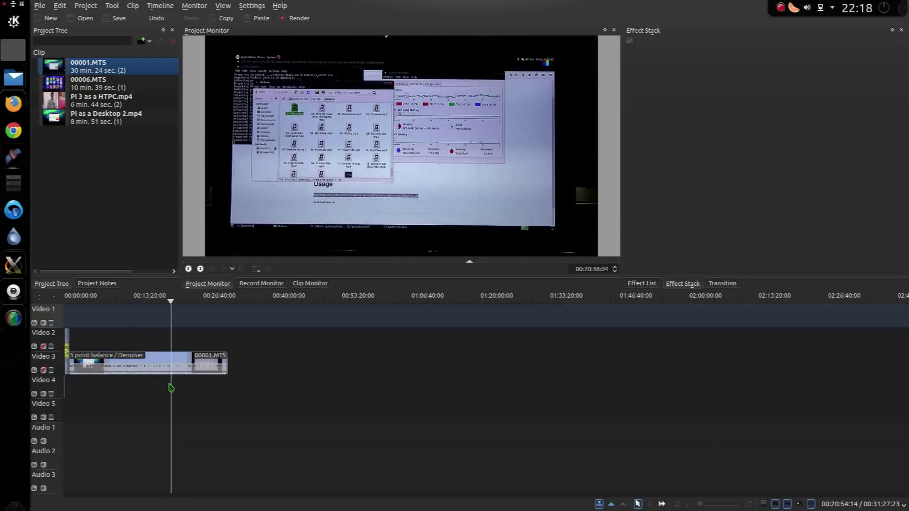
pyautogui.press('space')
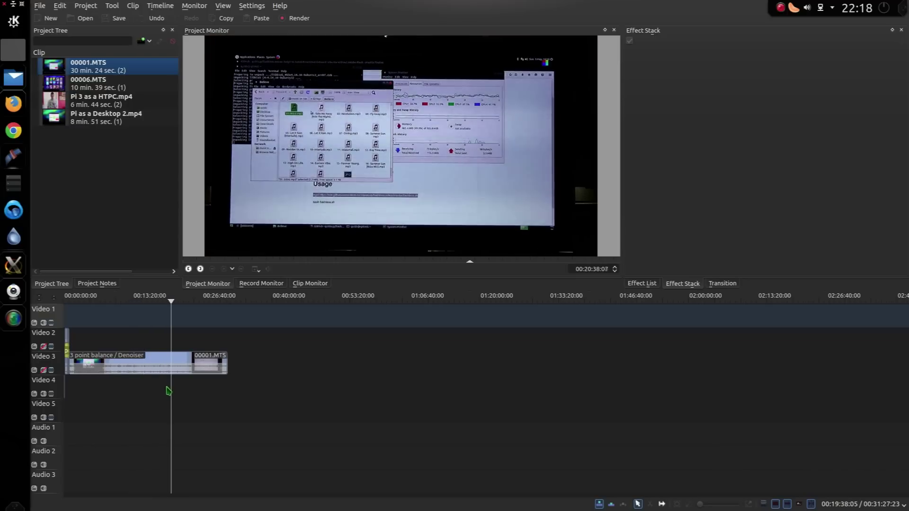
pyautogui.scroll(2, 199, 386)
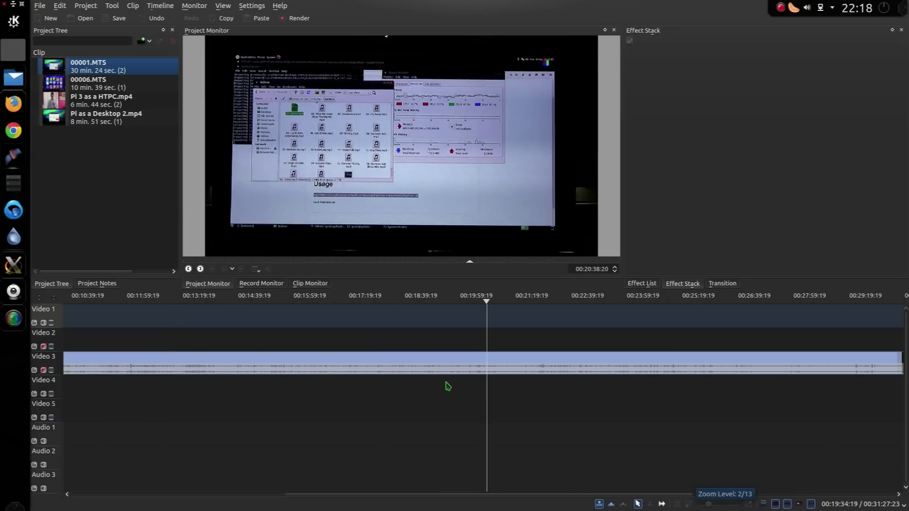
# - Raise the Denoiser's Temporal strength to 947, toggling the effect off and on to compare
pyautogui.click(483, 366)
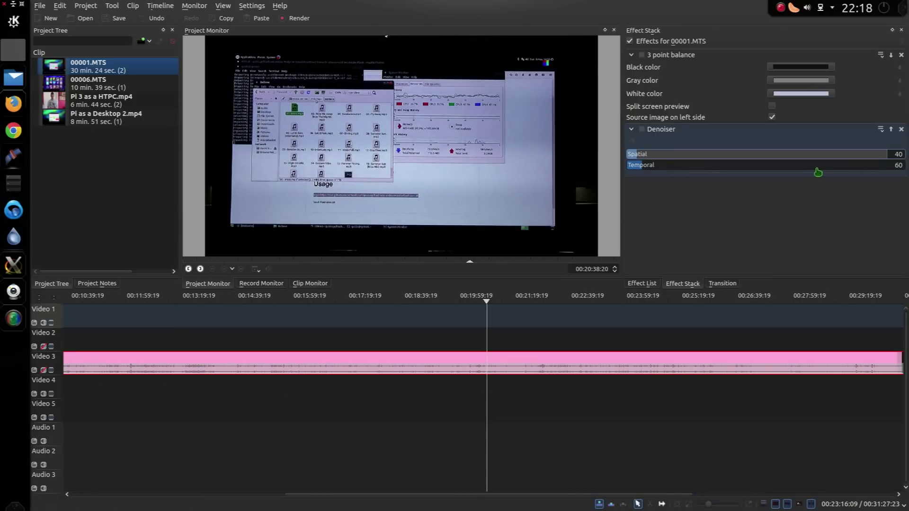
pyautogui.click(853, 166)
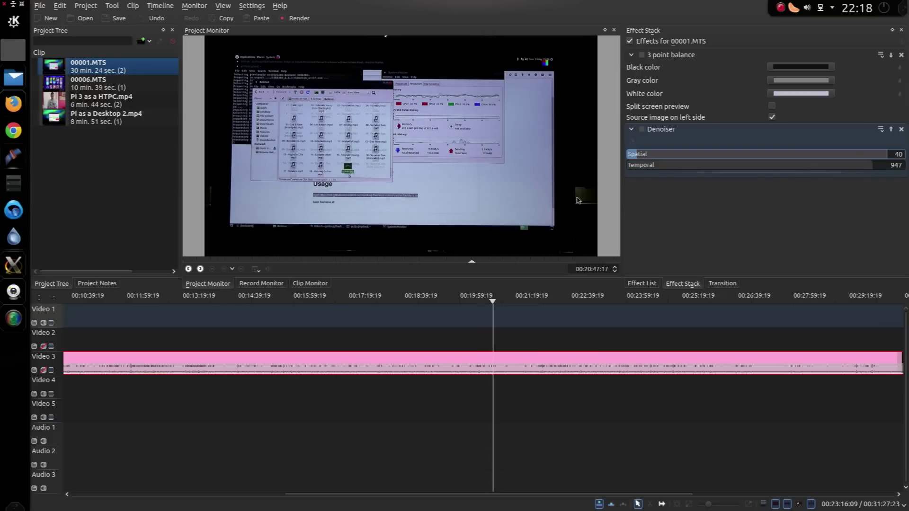
pyautogui.click(642, 129)
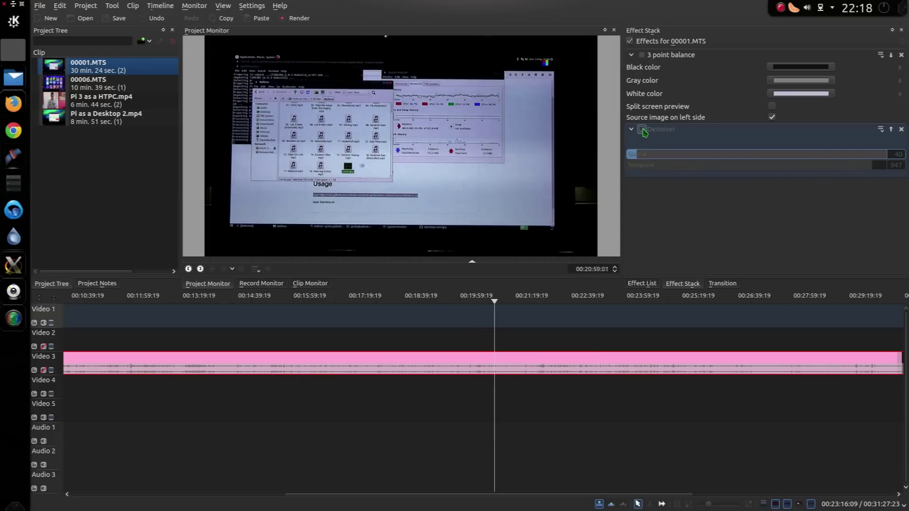
pyautogui.click(642, 129)
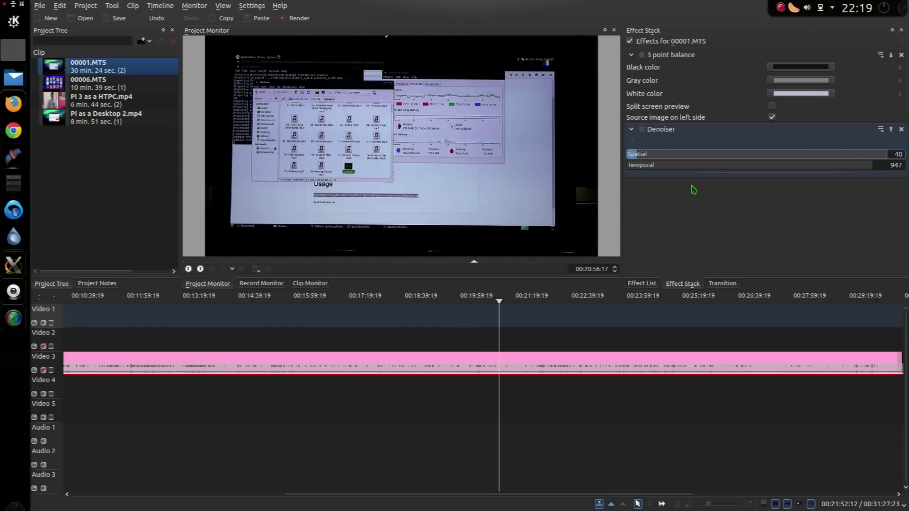
# - Add Edge Crop trimming 70 top, 60 left, 99 bottom and 113 right pixels, and check a later frame
pyautogui.rightClick(501, 364)
pyautogui.moveTo(568, 359)
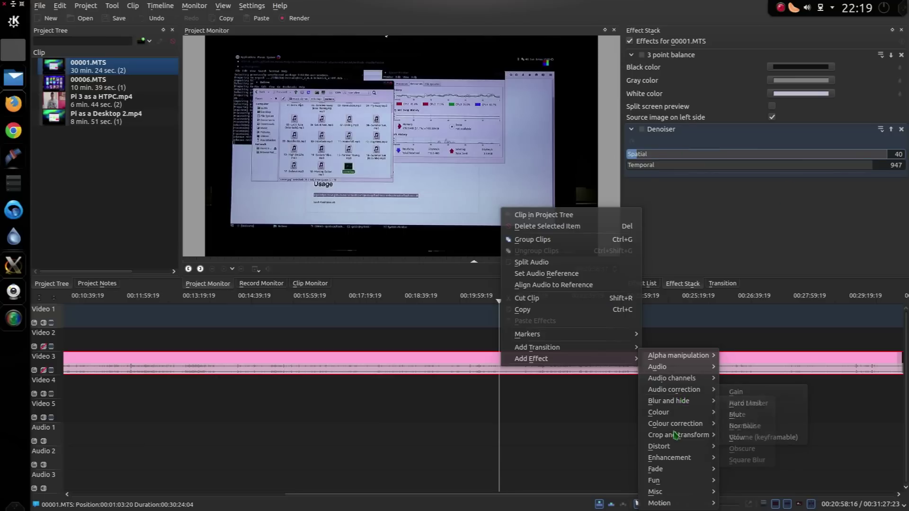
pyautogui.moveTo(677, 440)
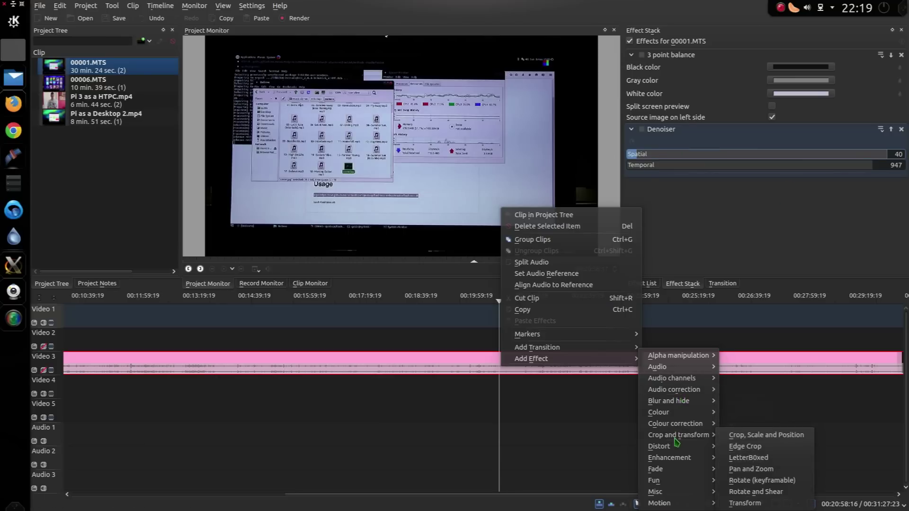
pyautogui.click(745, 446)
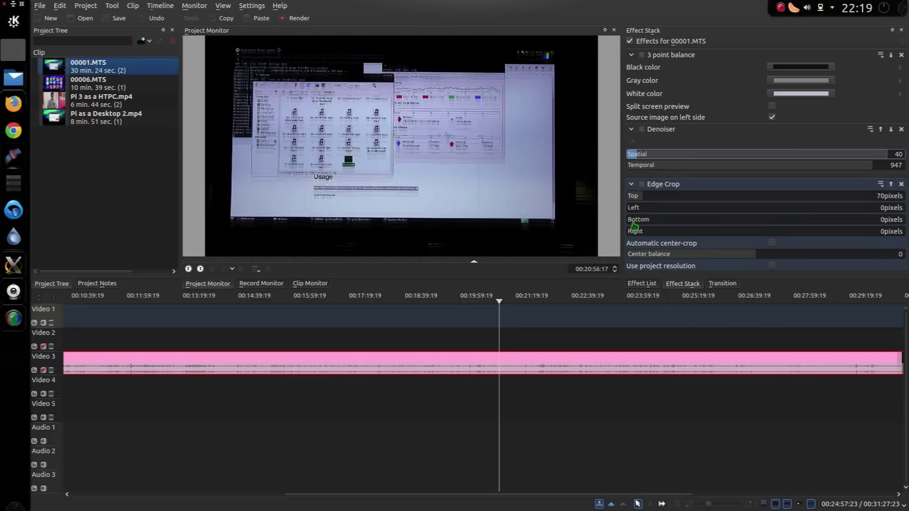
pyautogui.moveTo(634, 220)
pyautogui.mouseDown()
pyautogui.moveTo(652, 221)
pyautogui.moveTo(638, 210)
pyautogui.moveTo(642, 235)
pyautogui.mouseUp()
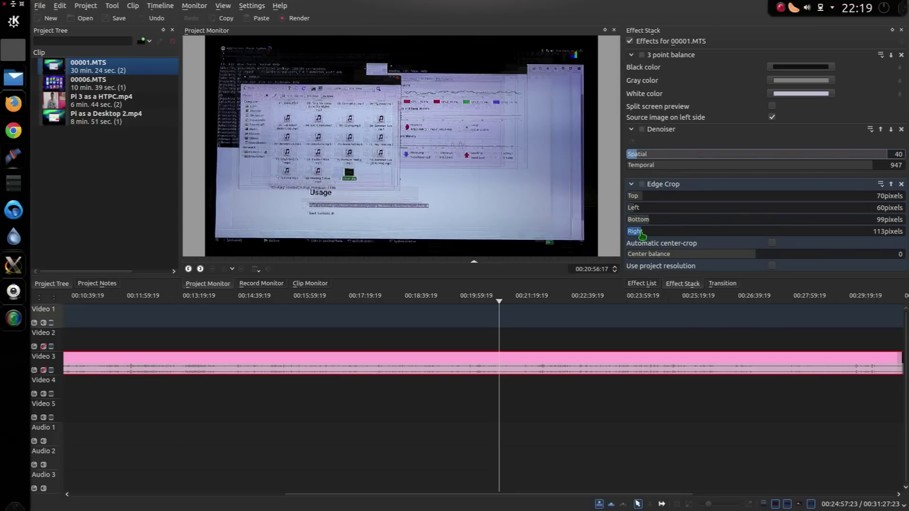
pyautogui.click(509, 381)
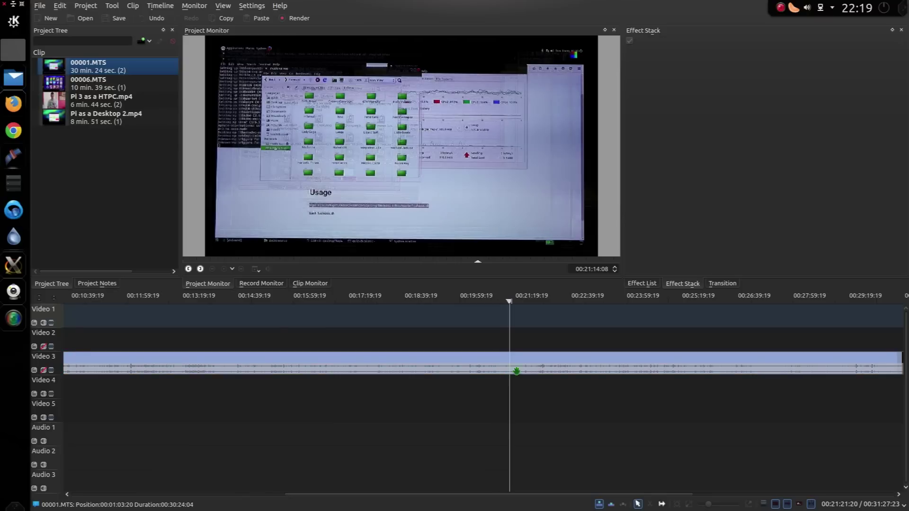
pyautogui.click(515, 368)
# - Add Crop and transform > Rotate and Shear to the clip with Rotate X set to -5
pyautogui.rightClick(514, 368)
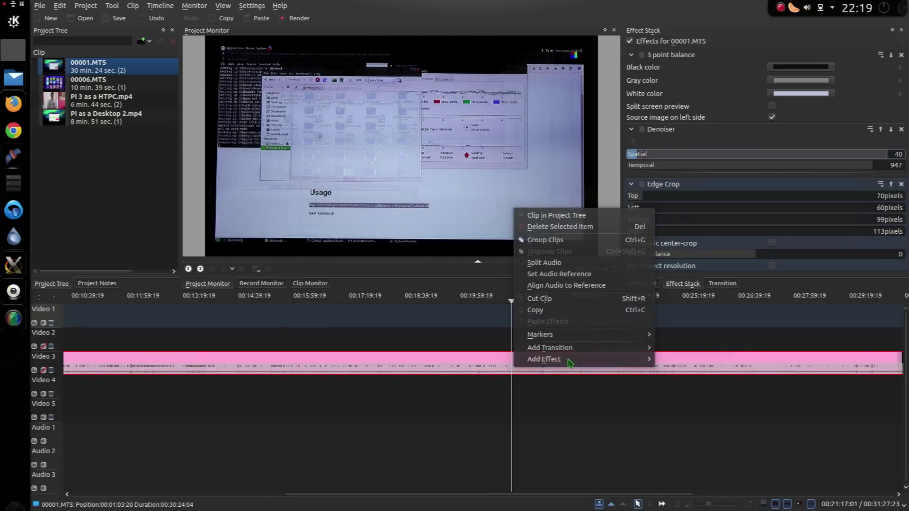
pyautogui.moveTo(570, 363)
pyautogui.moveTo(717, 438)
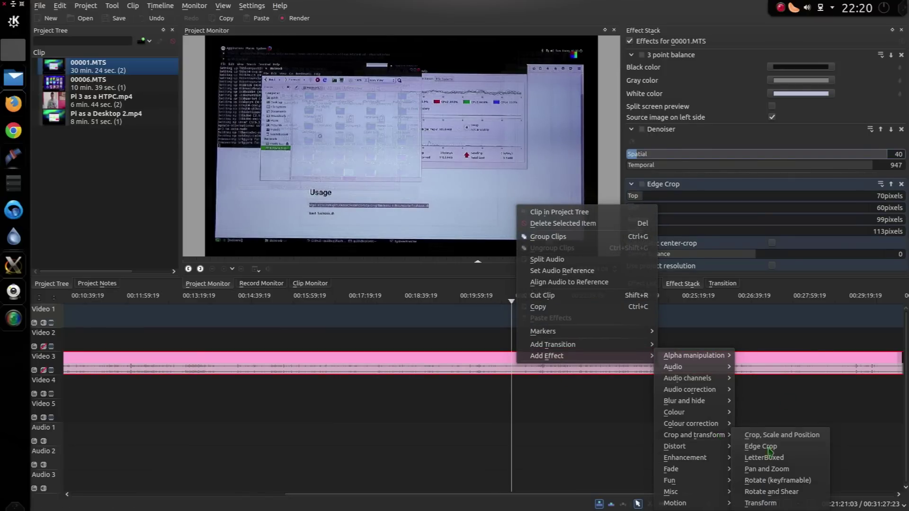
pyautogui.click(777, 493)
pyautogui.scroll(-5, 739, 248)
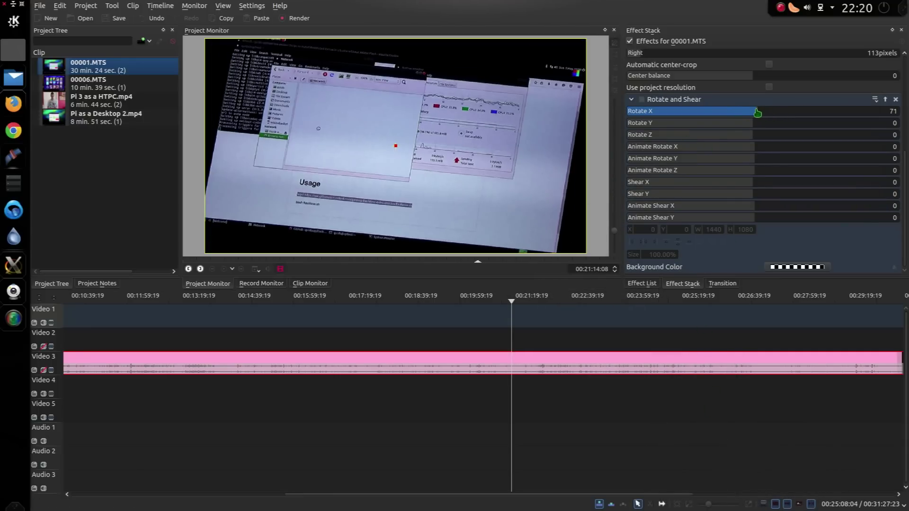
pyautogui.scroll(-10, 745, 112)
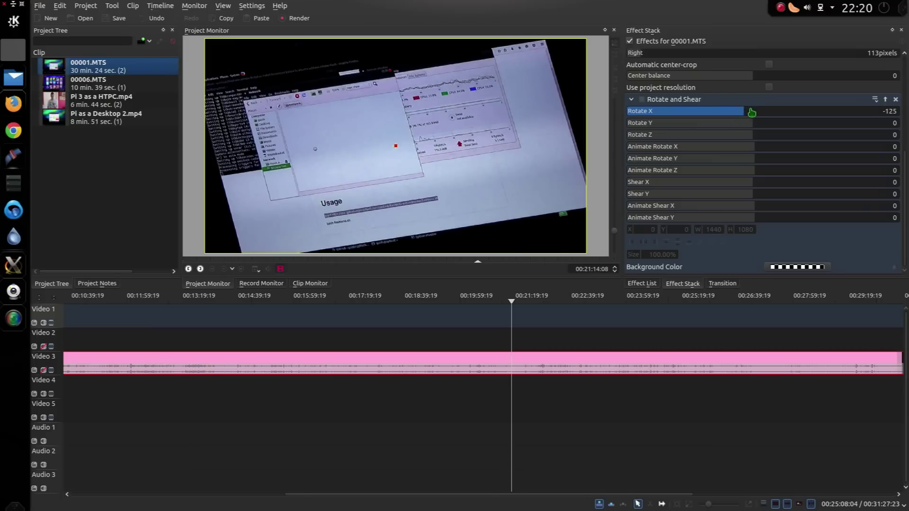
pyautogui.scroll(5, 751, 112)
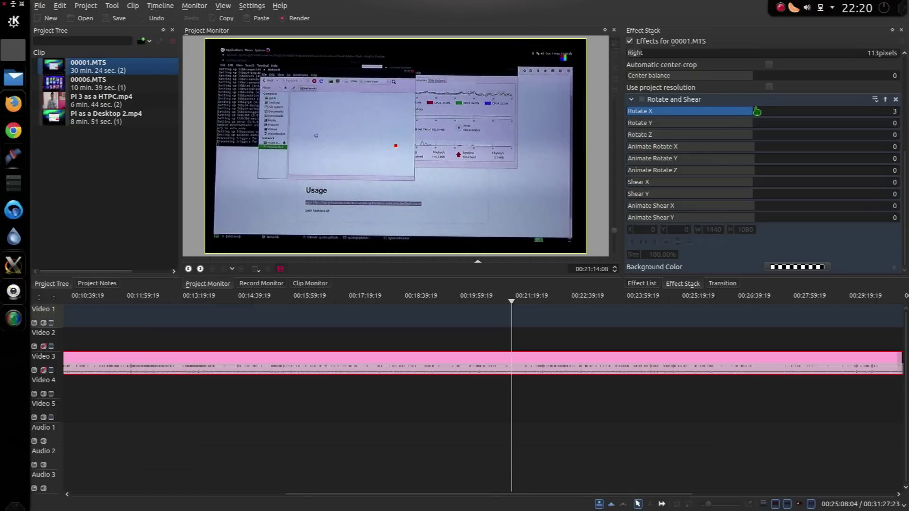
pyautogui.scroll(-2, 747, 112)
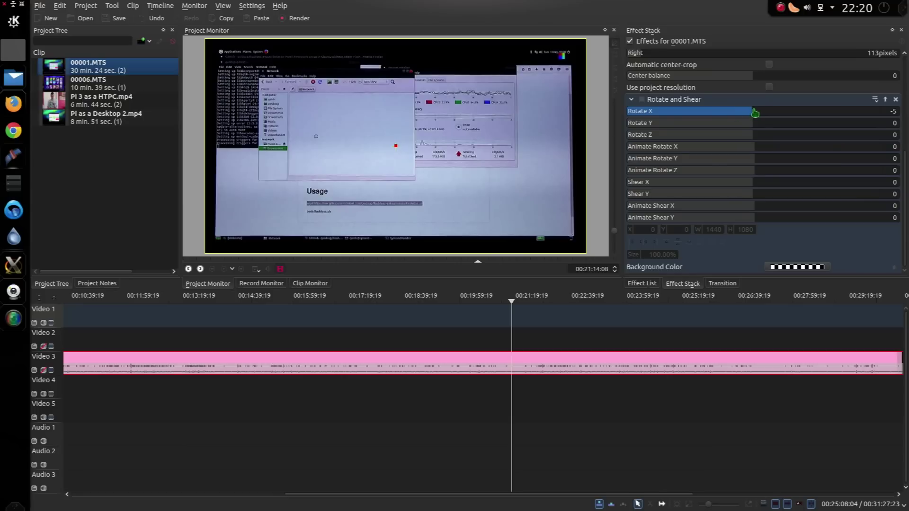
pyautogui.click(530, 389)
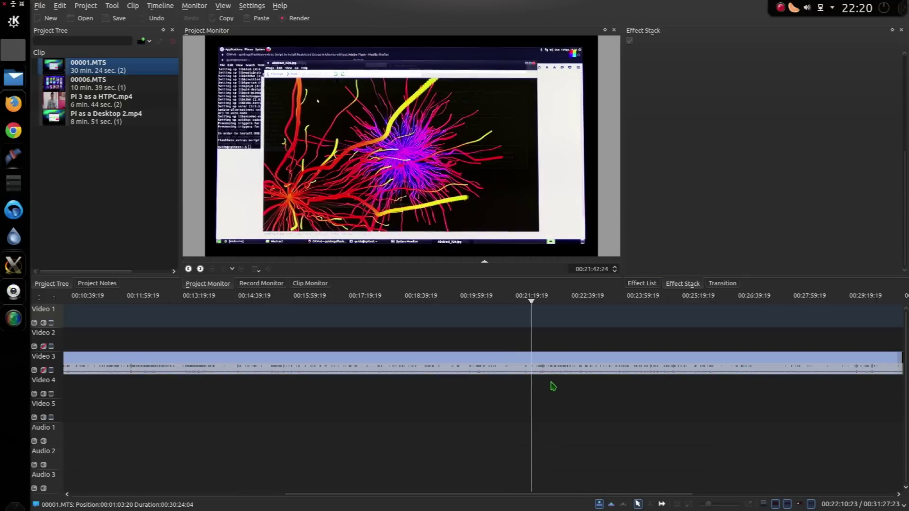